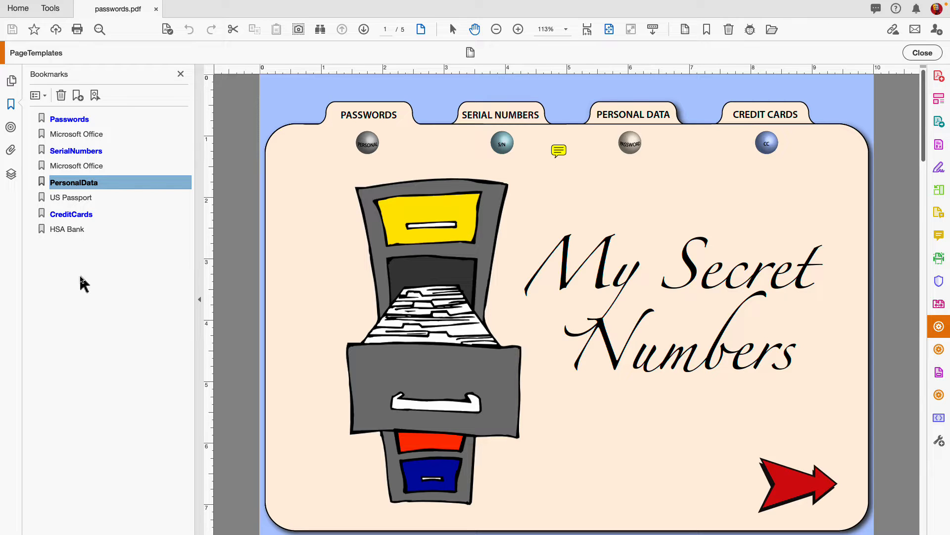
Step: Check the document's initial view settings in Document Properties, then close without changes
key("super+d")
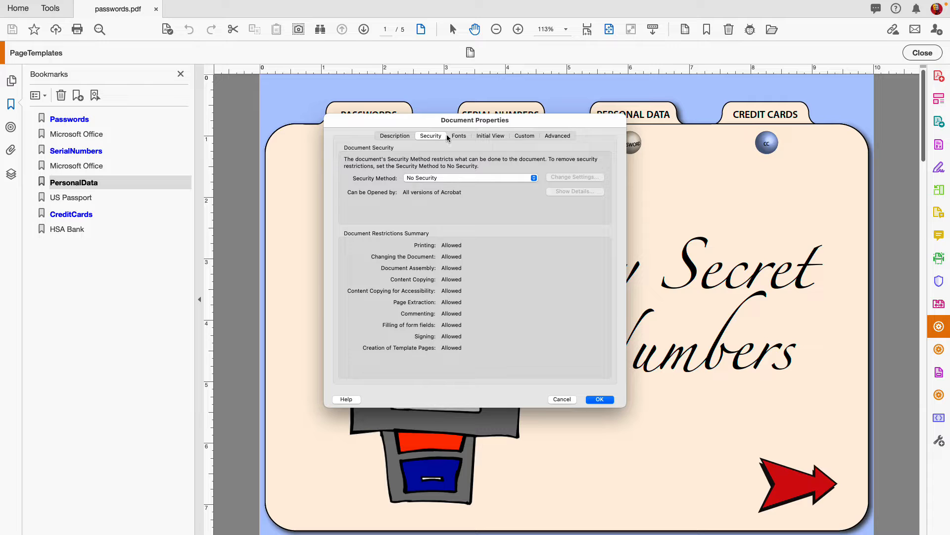
left_click(492, 134)
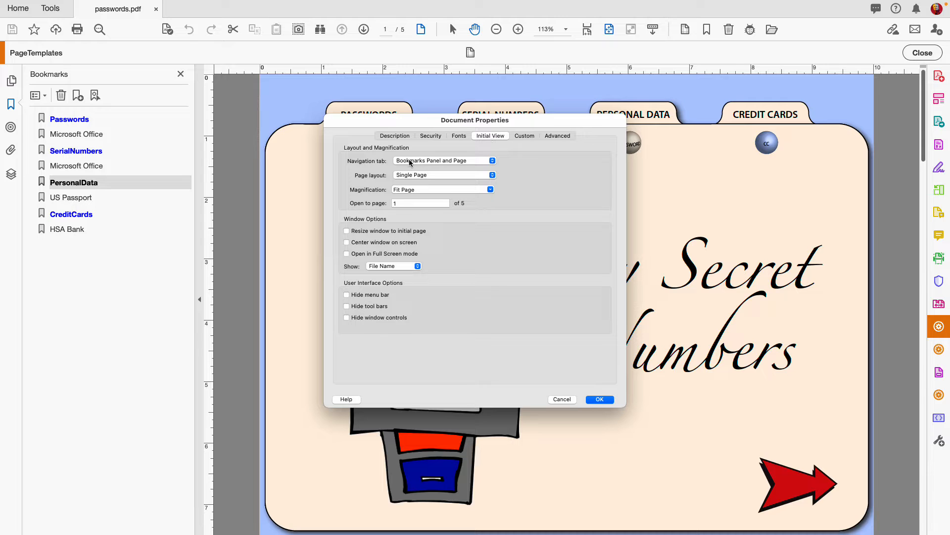
left_click(565, 398)
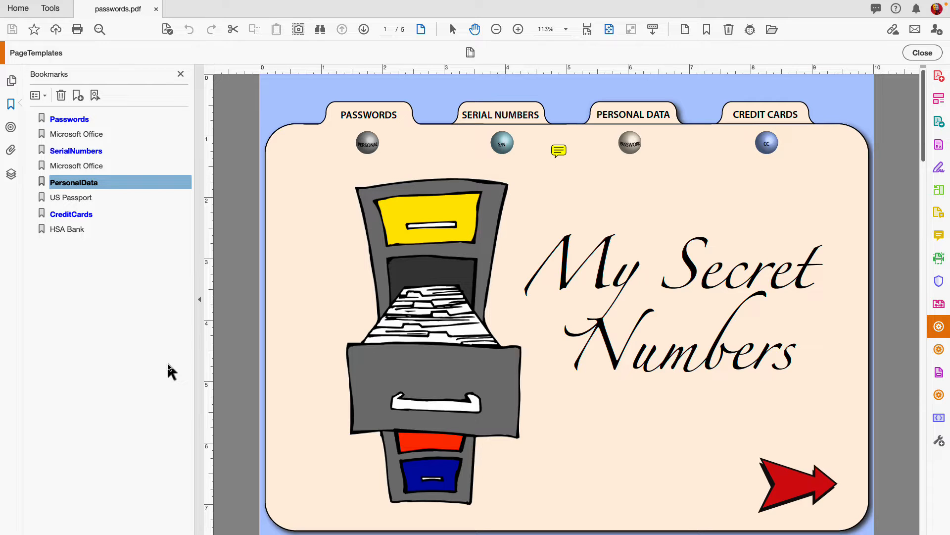
Step: Review the Microsoft Office password and serial number pages, then spawn a new blank Passwords page
left_click(92, 139)
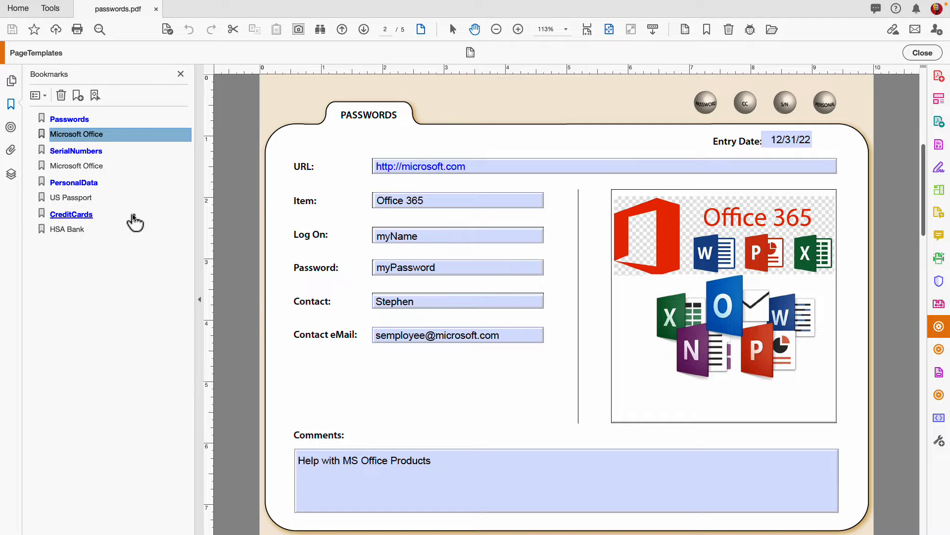
left_click(81, 167)
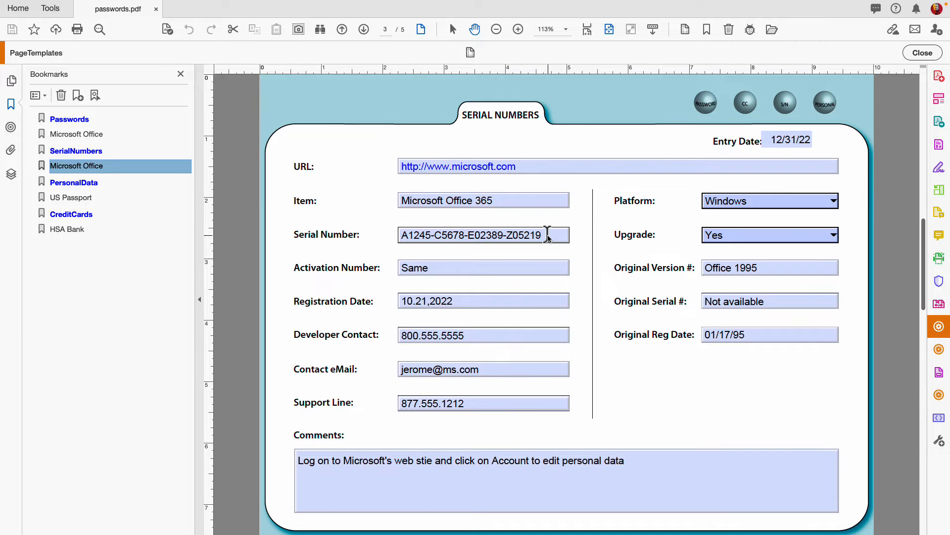
left_click(87, 135)
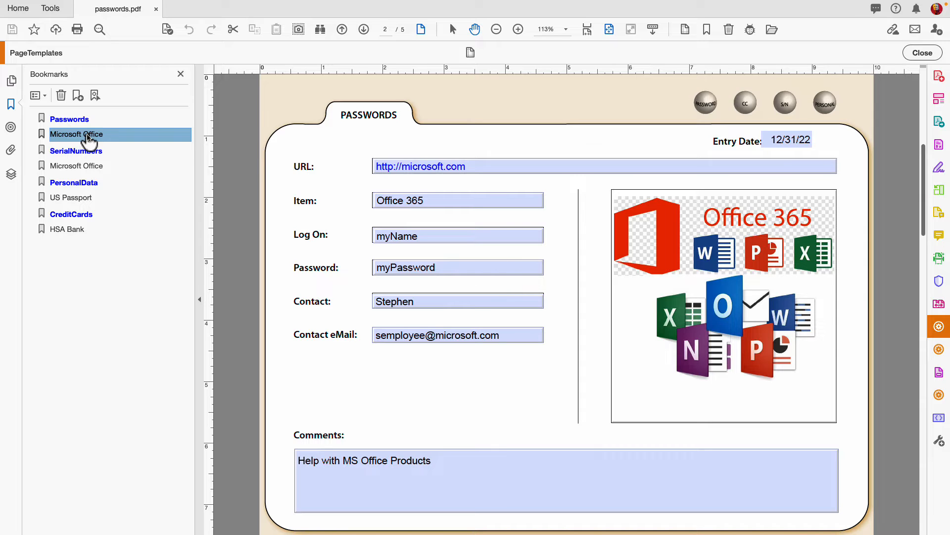
left_click(706, 102)
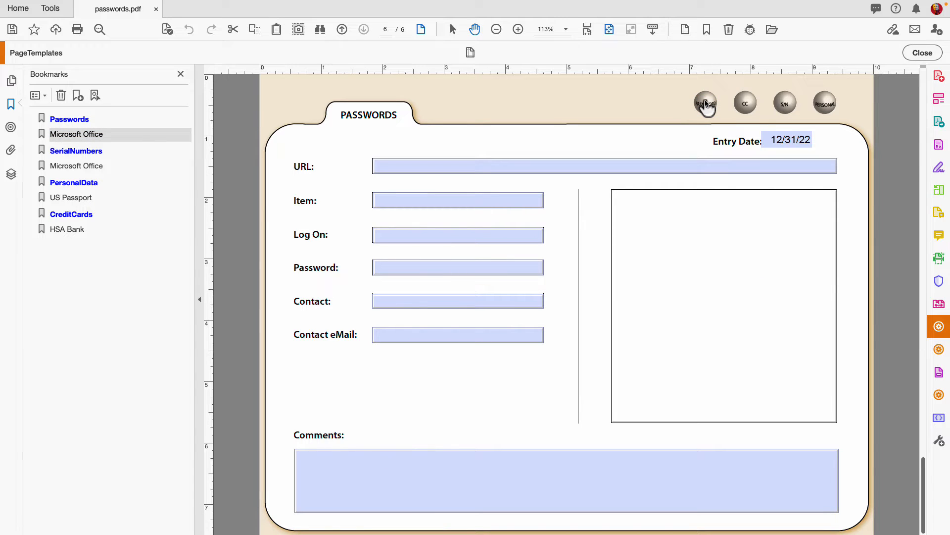
left_click(398, 165)
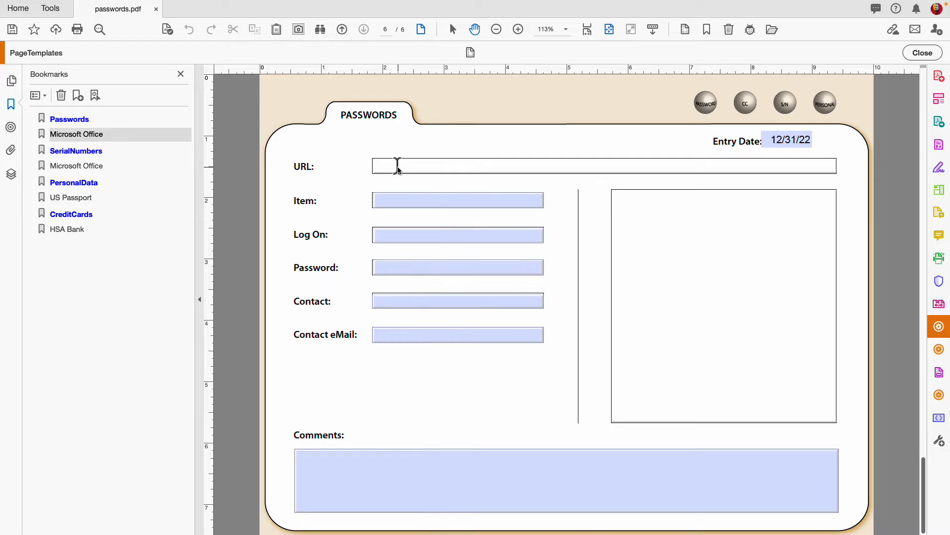
type("Http://adp")
key("BackSpace")
type("ob")
key("BackSpace")
type("be.com")
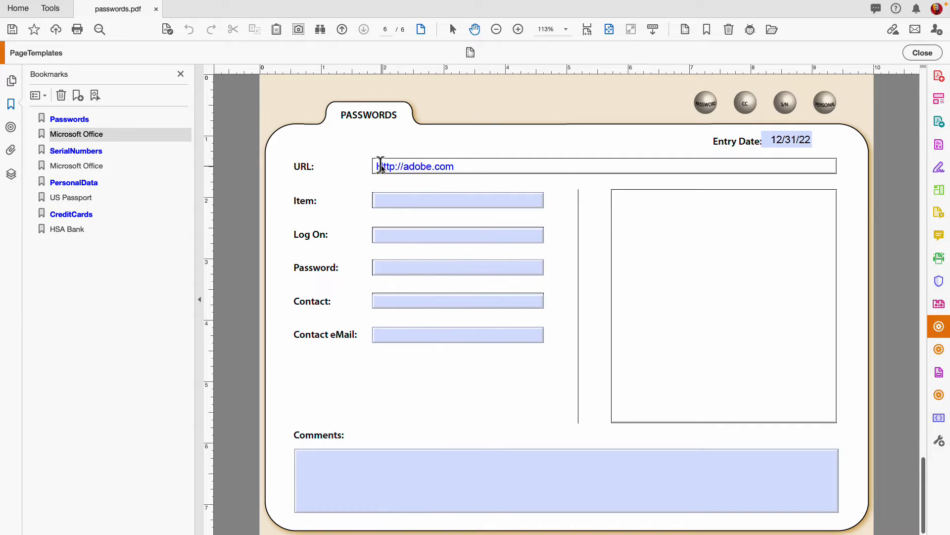
left_click_drag(382, 166, 376, 166)
type("h")
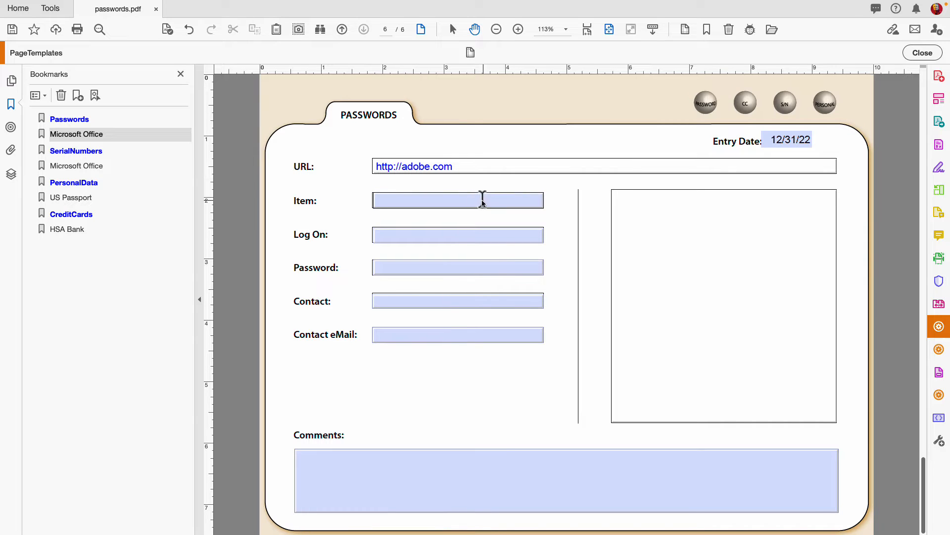
left_click(459, 201)
Step: Fill in Item as Creative Cloud, plus the log-on name and the password
left_click(458, 202)
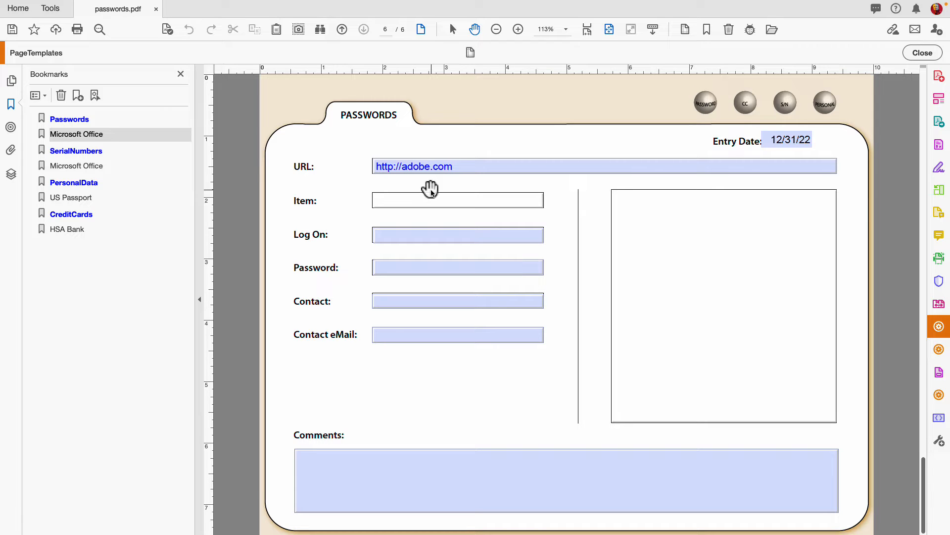
type("Creative Cloud")
left_click(391, 238)
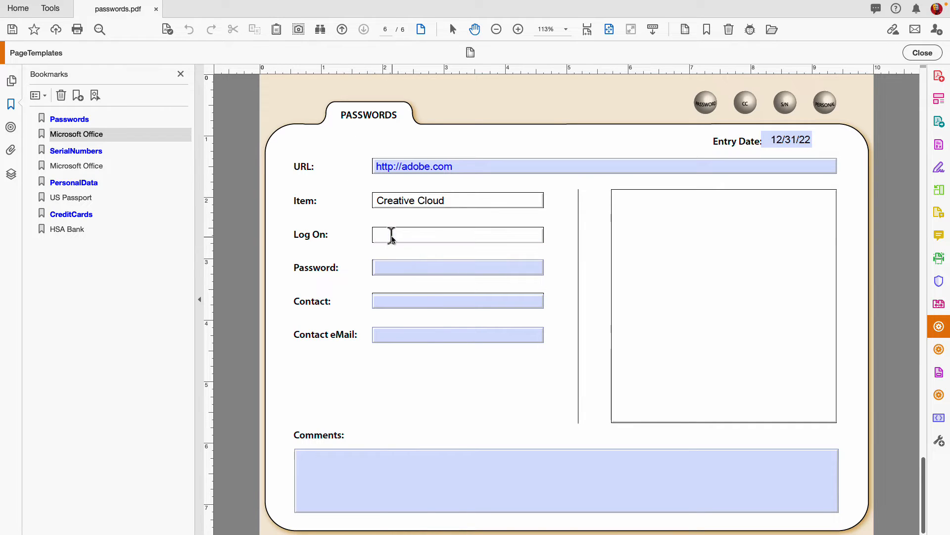
type("myname")
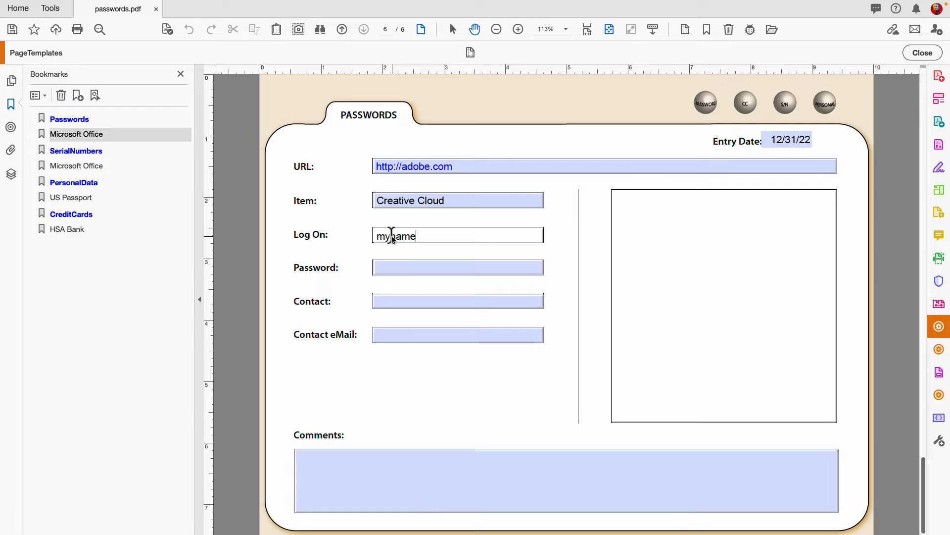
key("Tab")
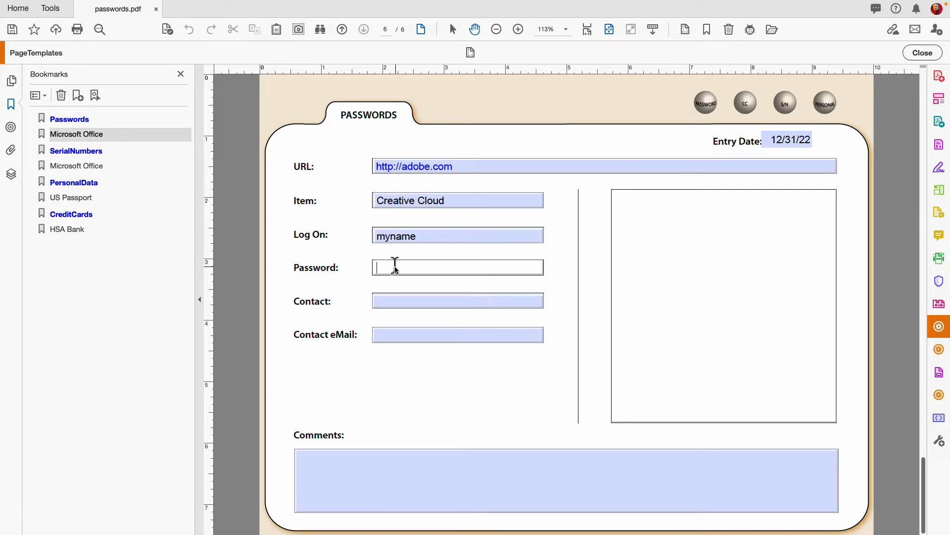
type("mypassword")
Step: Enter adobe.com as the Contact and the contact's e-mail address, then move to Comments
left_click(401, 301)
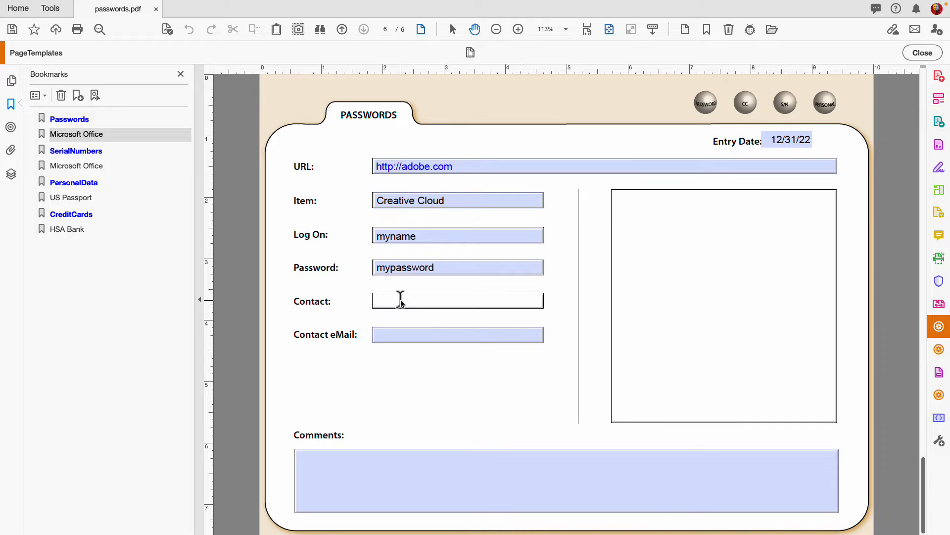
type("adobe.com")
left_click(469, 330)
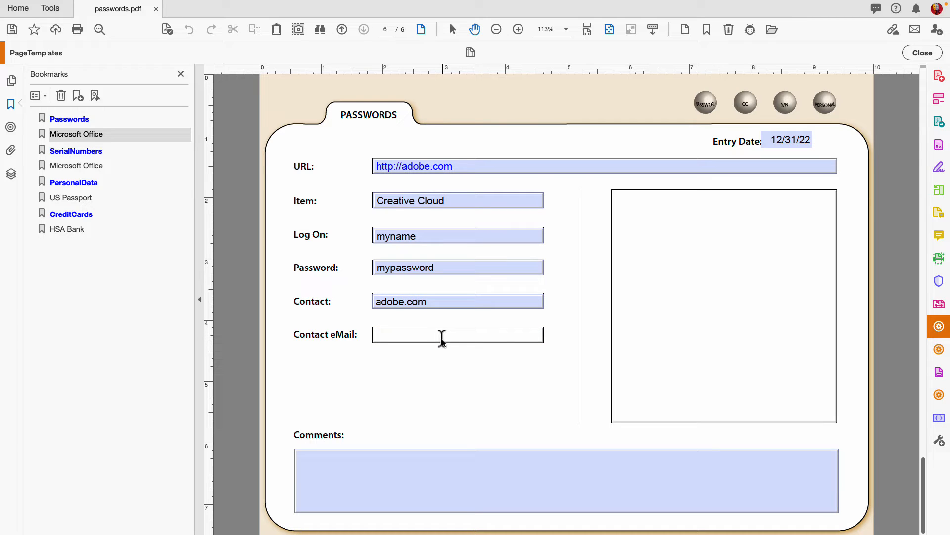
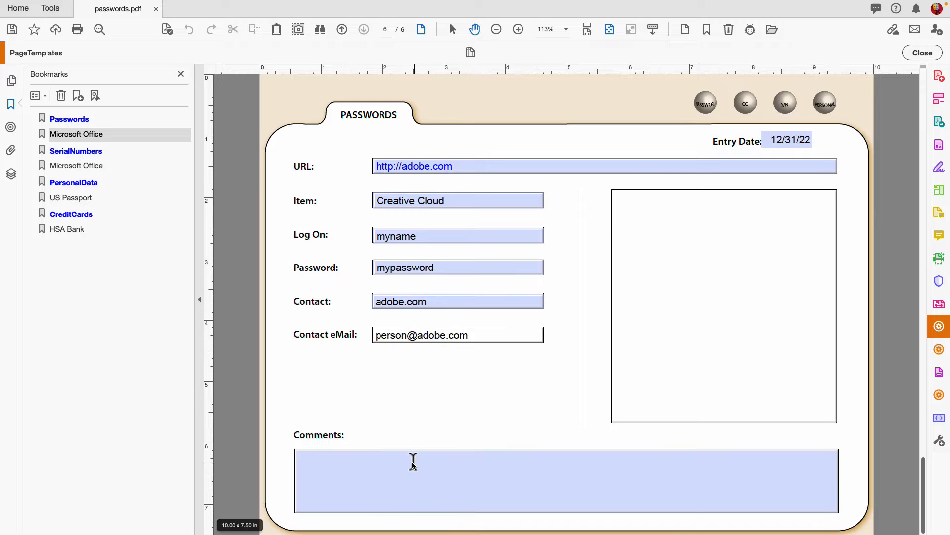
left_click(414, 461)
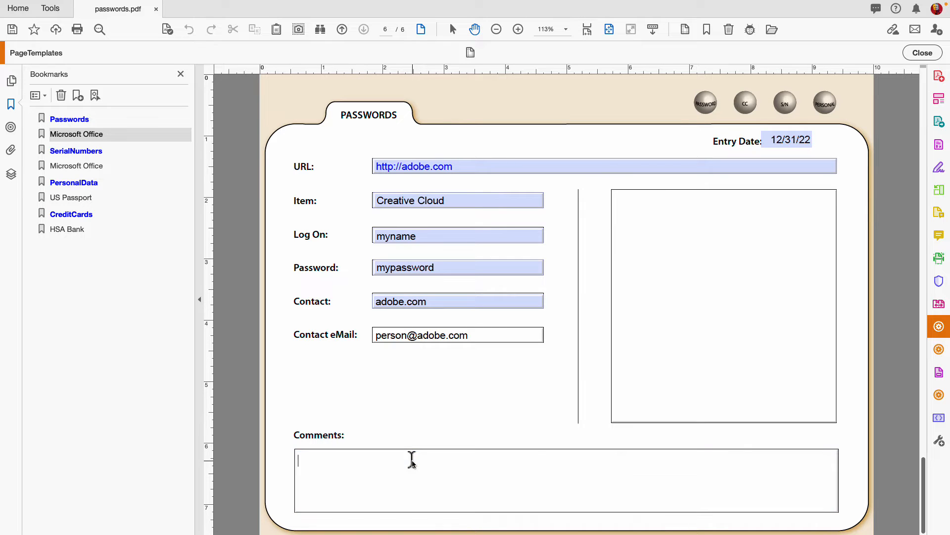
Step: Browse to hsaBank.jpg and insert it into the page's image box
left_click(687, 283)
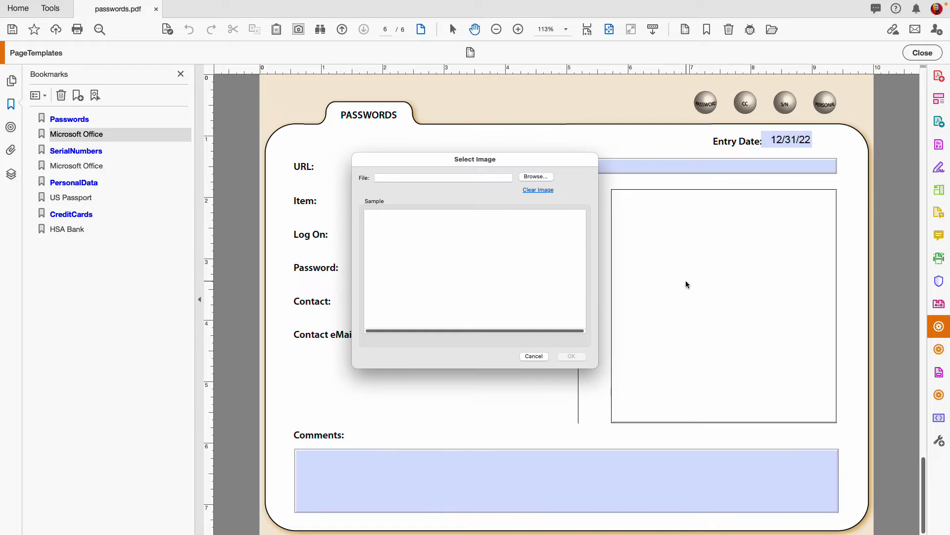
left_click(543, 176)
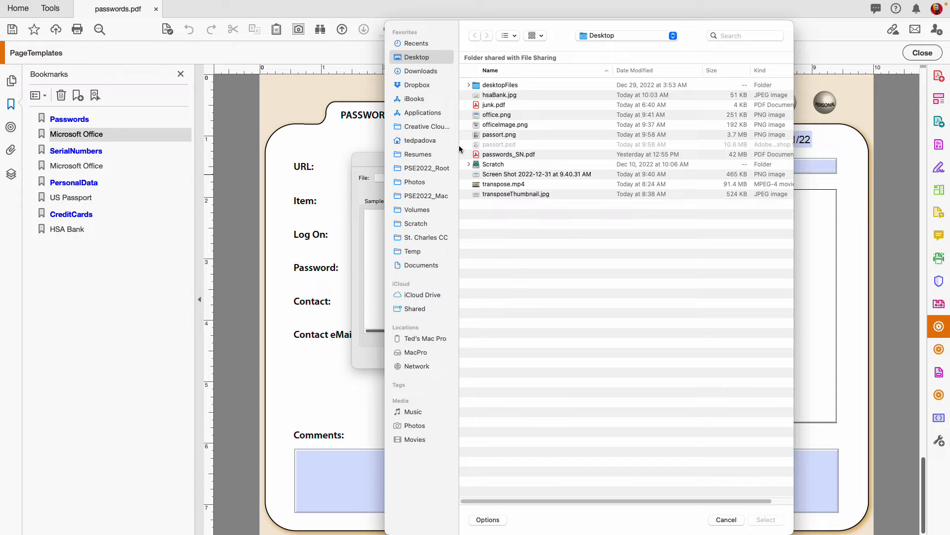
left_click(476, 96)
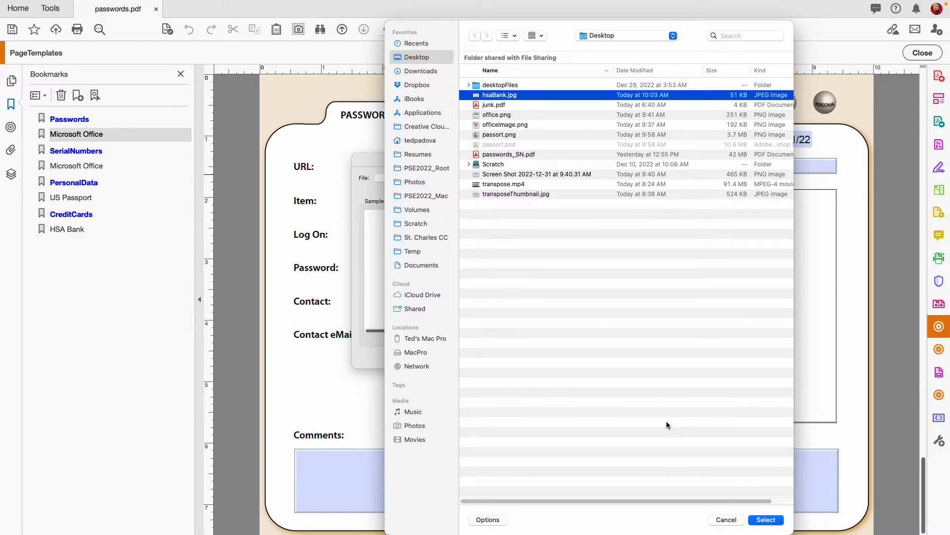
left_click(766, 520)
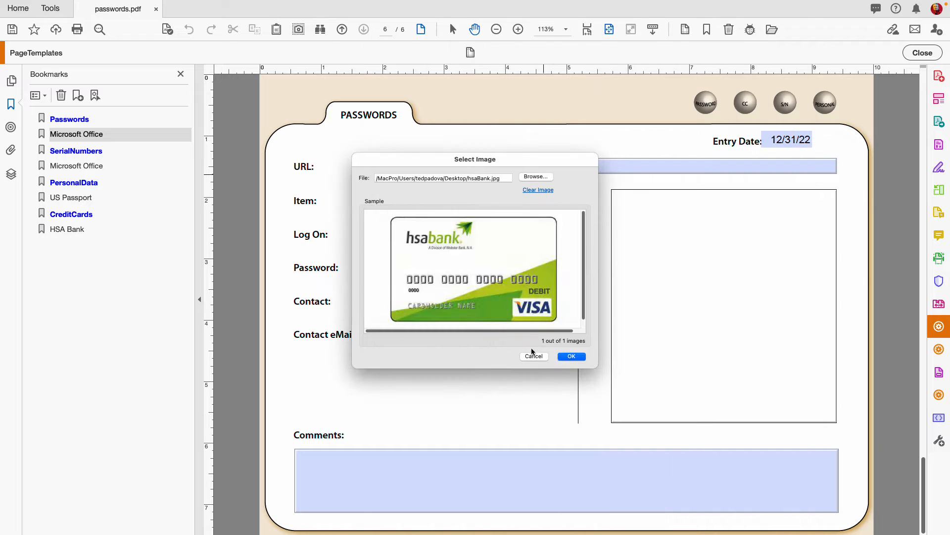
left_click(572, 356)
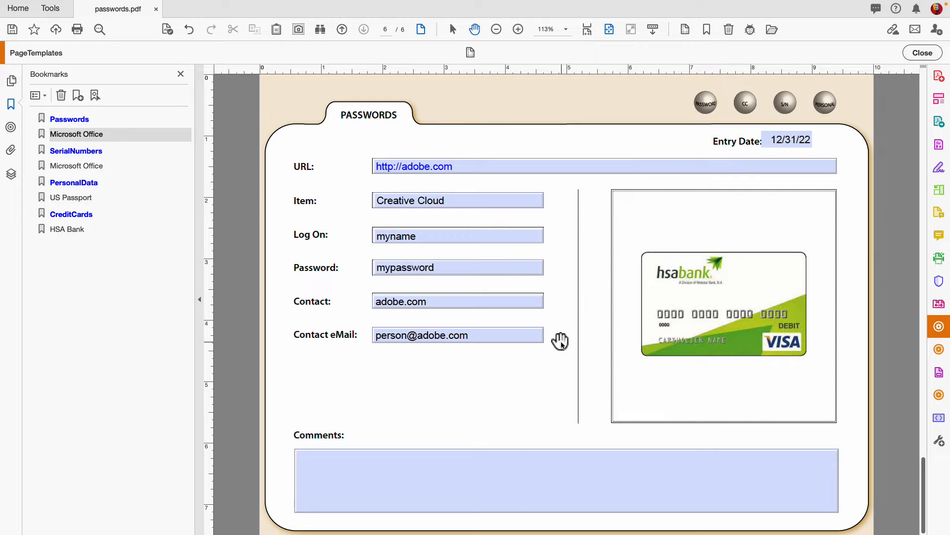
left_click(453, 459)
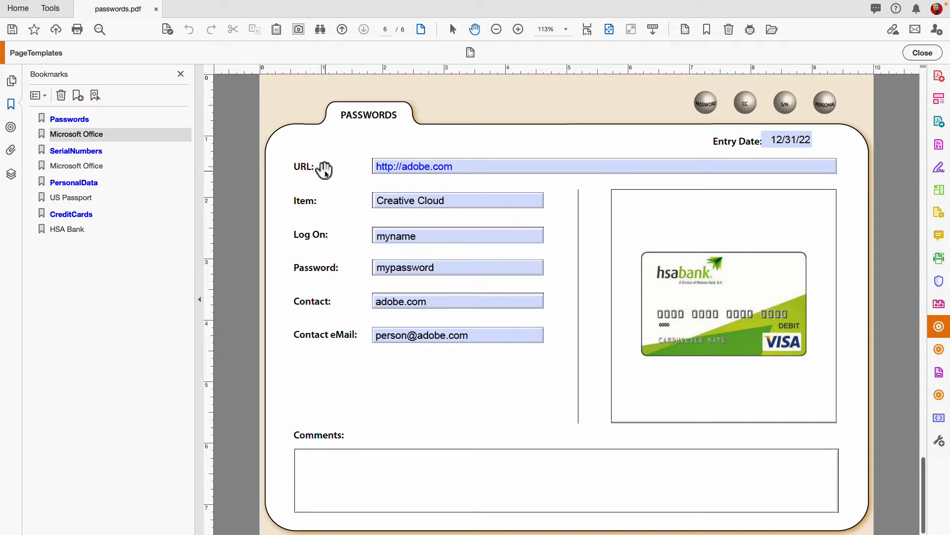
left_click(472, 163)
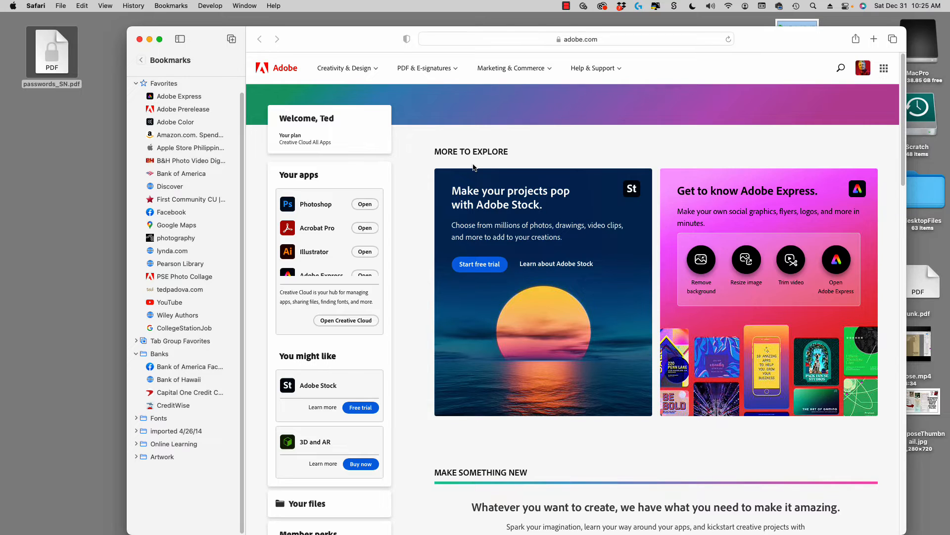
left_click(140, 39)
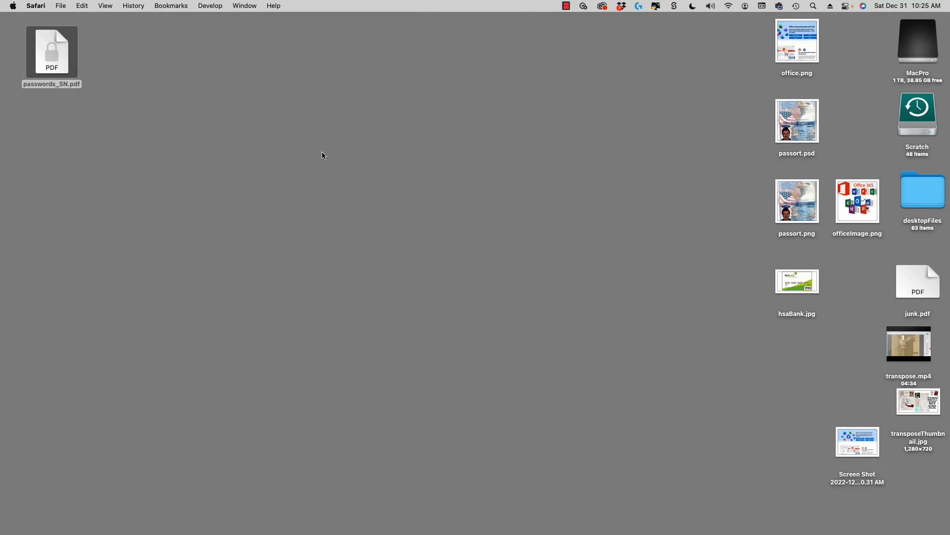
key("super+Tab")
left_click(451, 276)
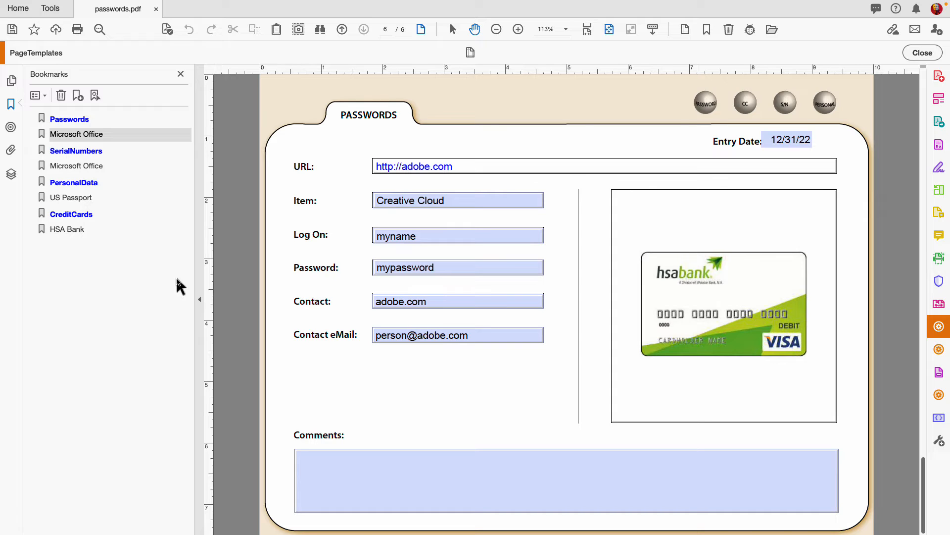
Step: Add a bookmark for the current page named 'Adobe Creative Cloud'
key("ctrl+b")
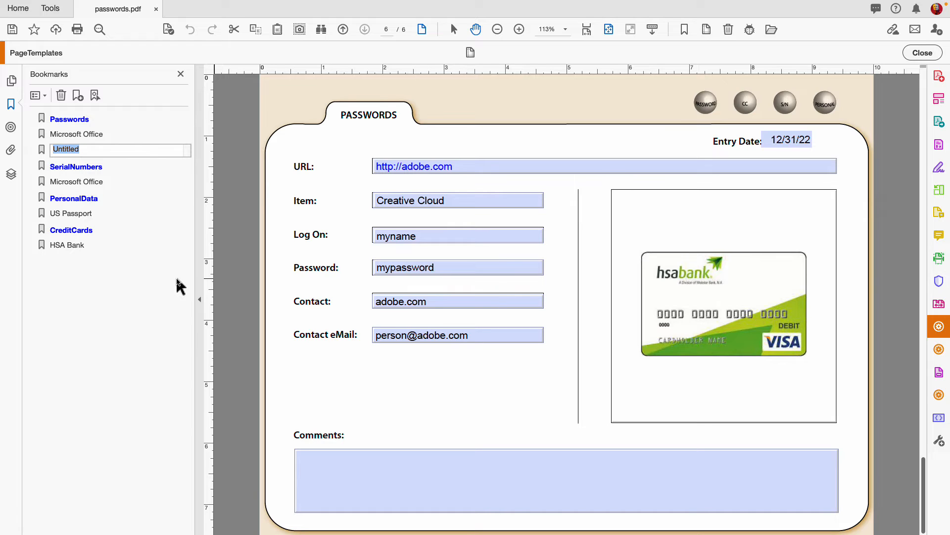
type("Add")
key("BackSpace")
type("on")
type("e")
key("BackSpace")
key("BackSpace")
type("be Creative Cloud")
key("Return")
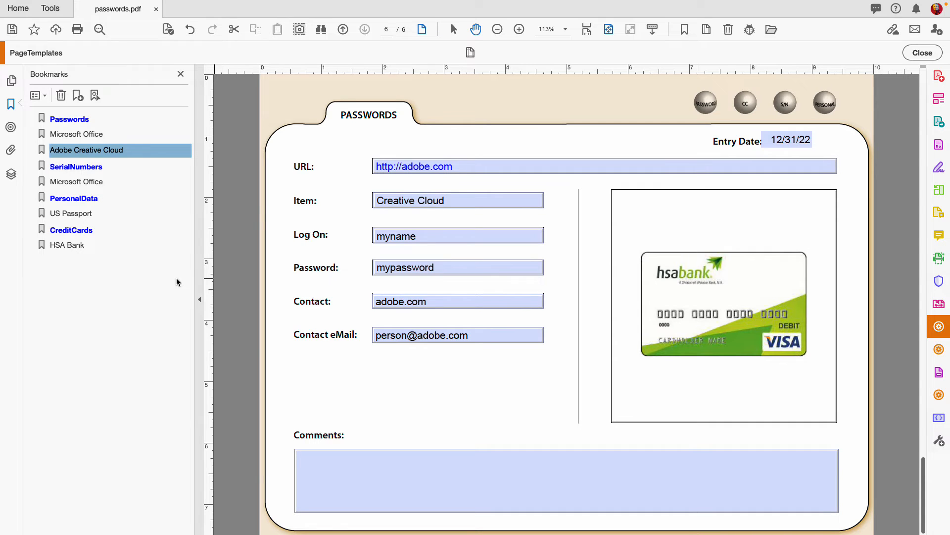
Step: Drag the Adobe Creative Cloud bookmark to sit first under Passwords
left_click(62, 153)
left_click_drag(62, 153, 55, 124)
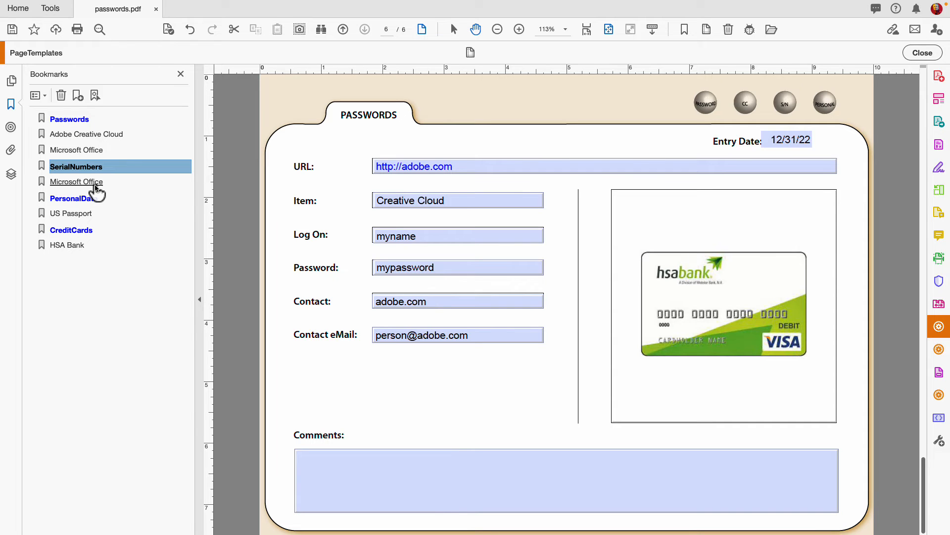
left_click(76, 182)
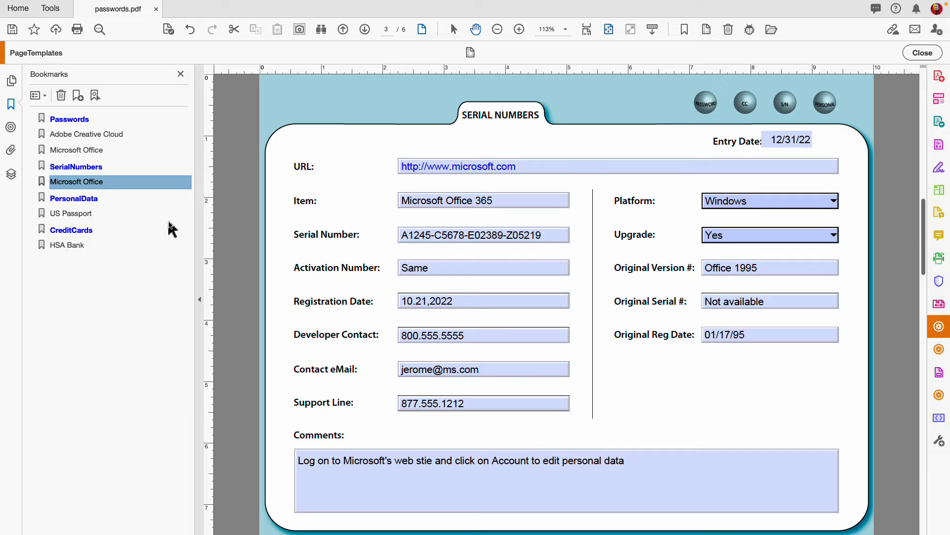
Step: Visit the US Passport and HSA Bank pages, ending on the Microsoft Office passwords page
left_click(74, 214)
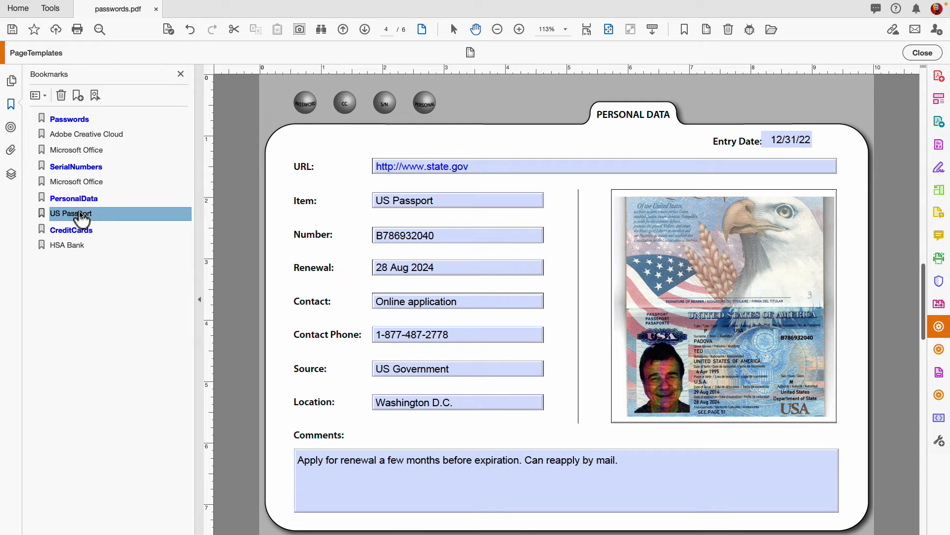
left_click(67, 245)
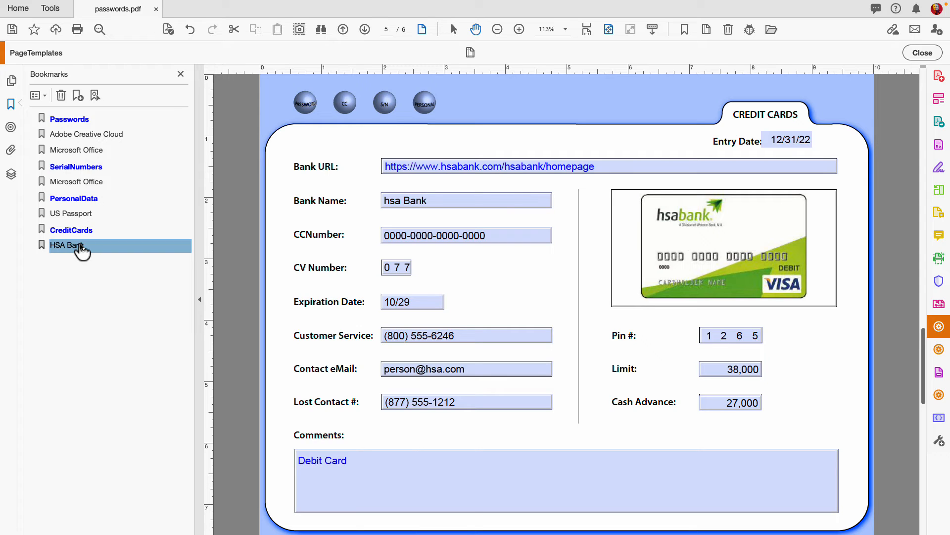
left_click(89, 150)
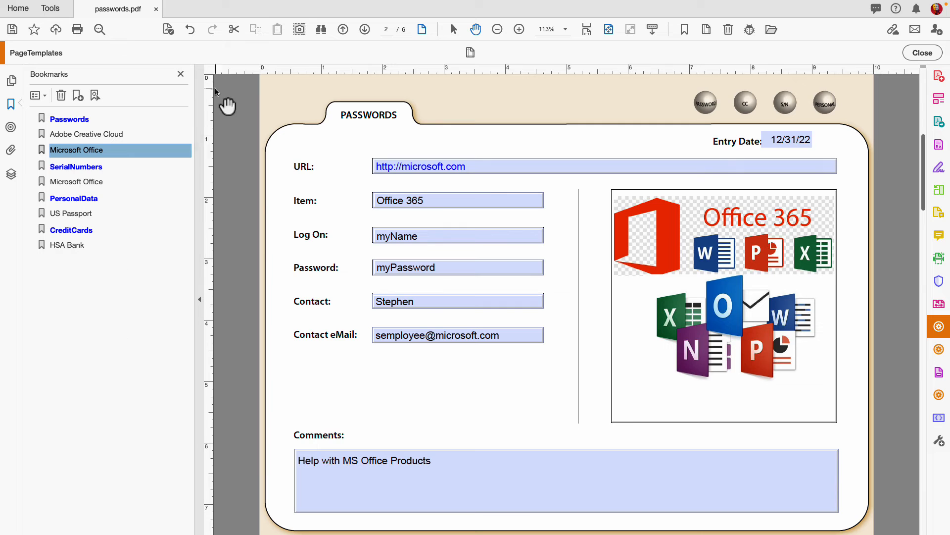
Step: Apply Password Security requiring a password to open the document, and enter the password
mouse_move(129, 4)
key("super+d")
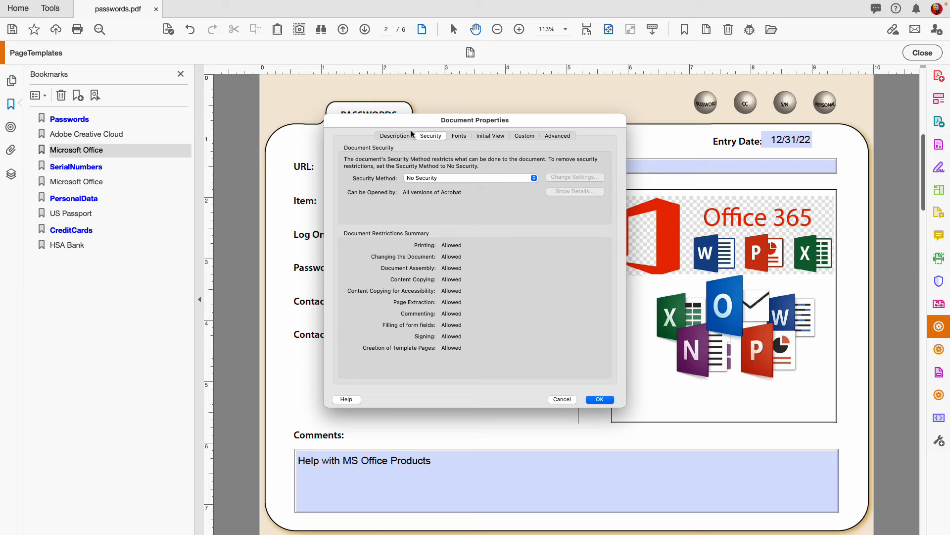
left_click(533, 179)
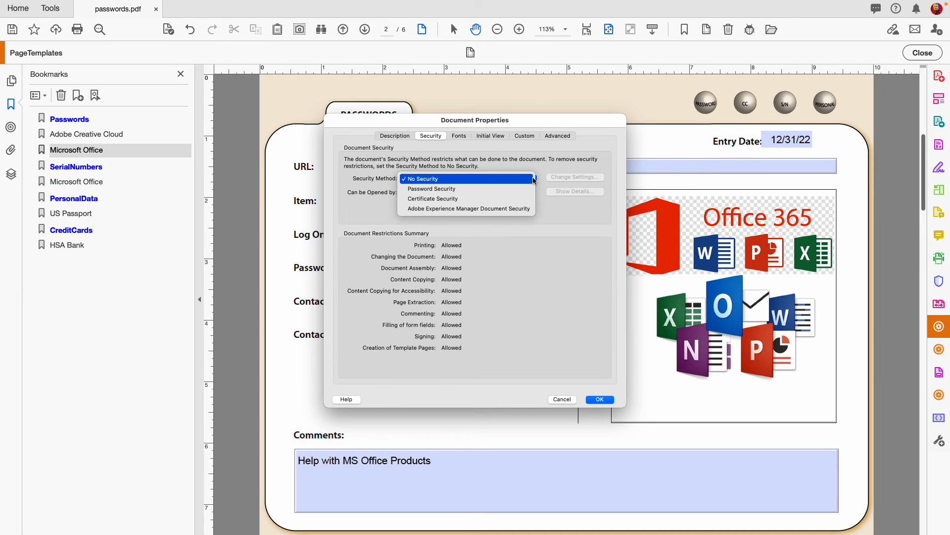
left_click(435, 190)
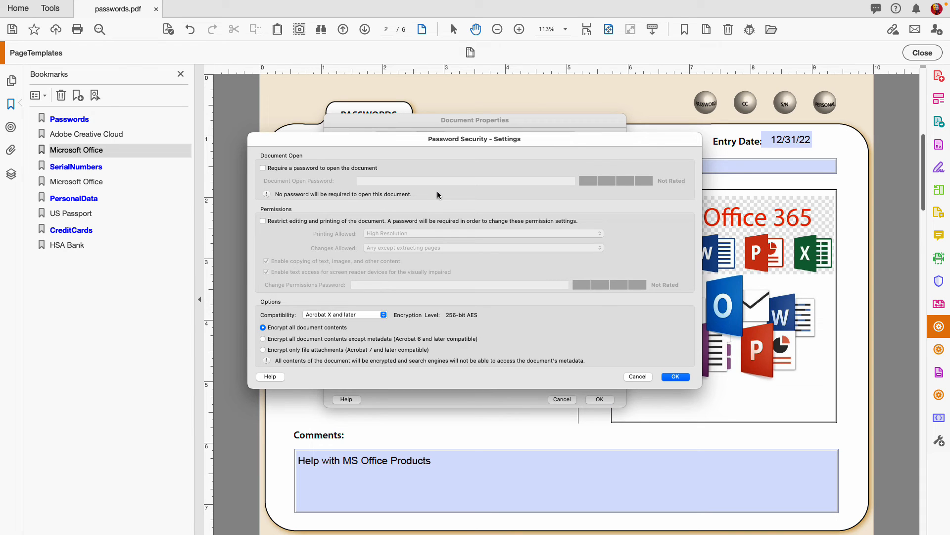
left_click(282, 171)
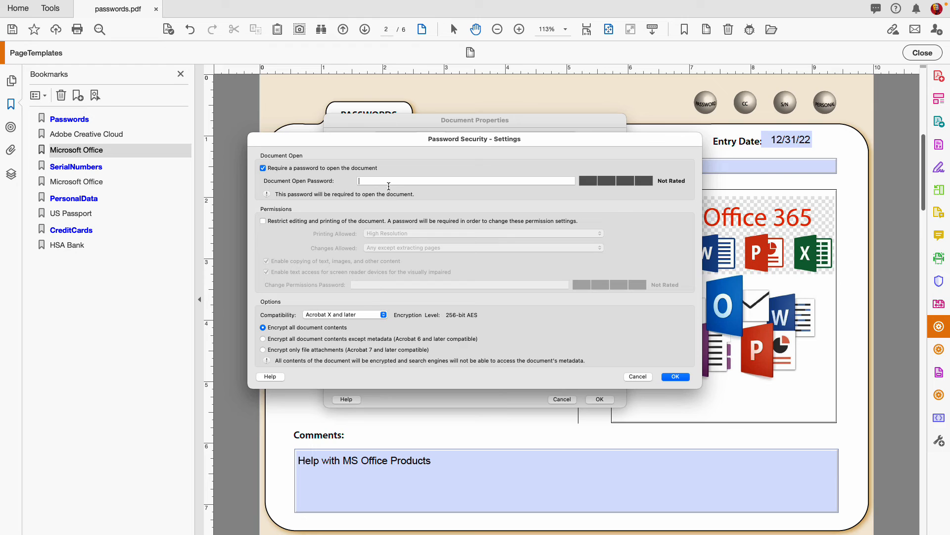
type("•••••••••")
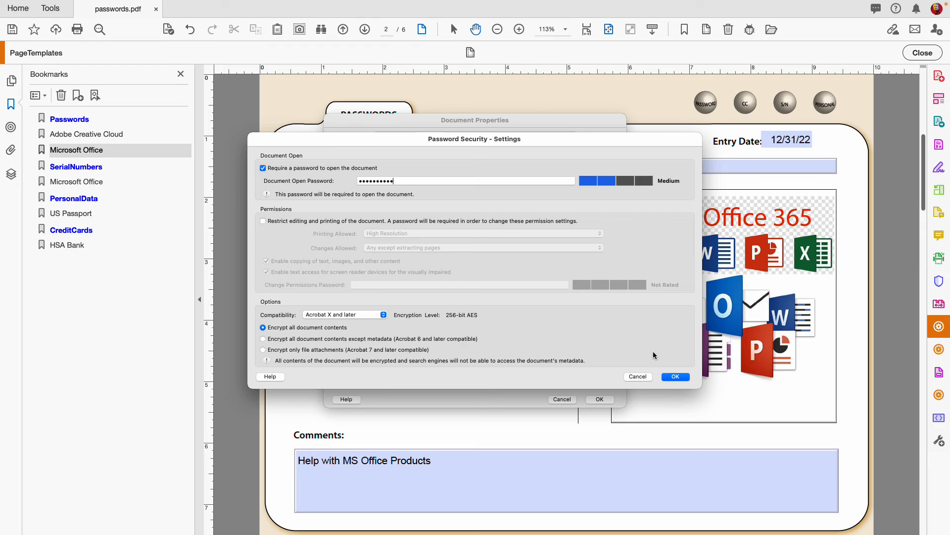
left_click(676, 376)
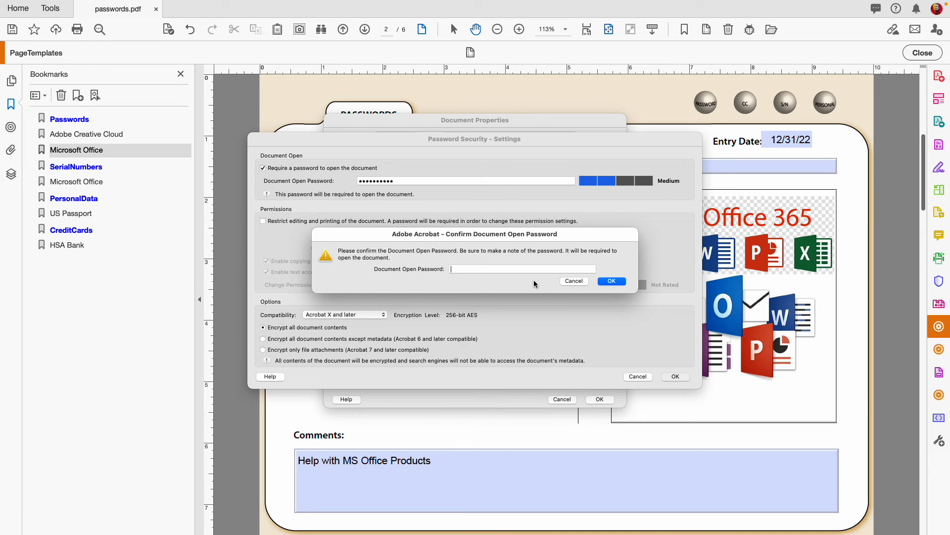
Step: Re-enter the open password, acknowledge the save note, and close Document Properties
type("••••••••••")
left_click(614, 281)
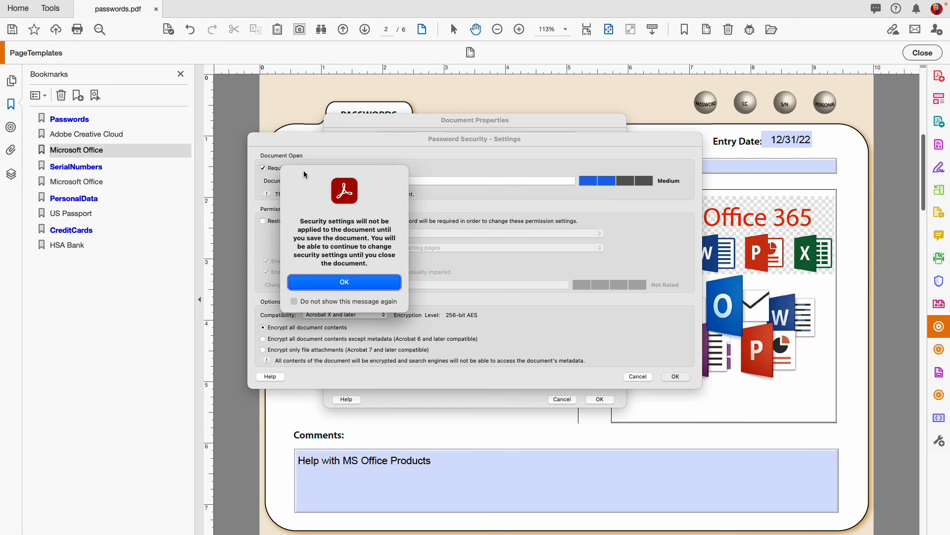
left_click(366, 282)
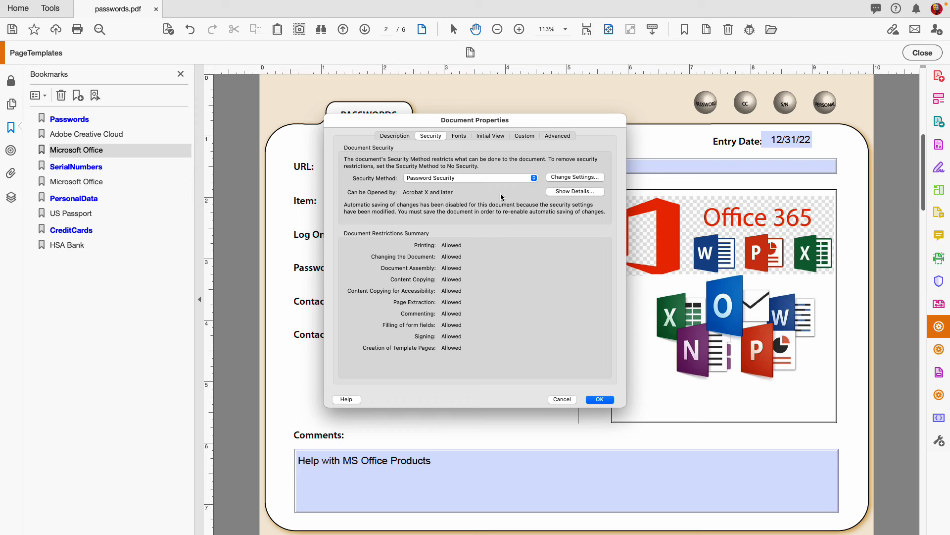
left_click(598, 399)
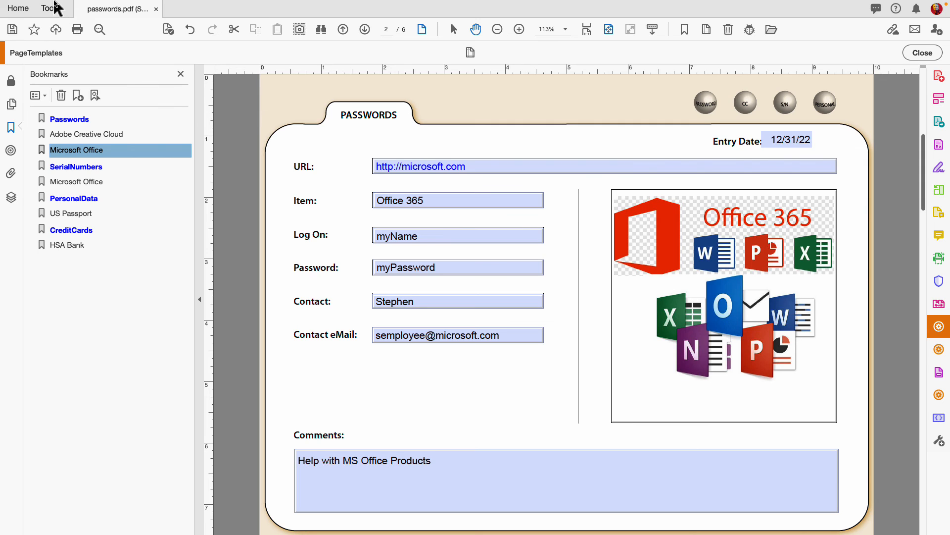
Step: Revert passwords.pdf to its last saved version using File > Revert
mouse_move(56, 3)
left_click(92, 6)
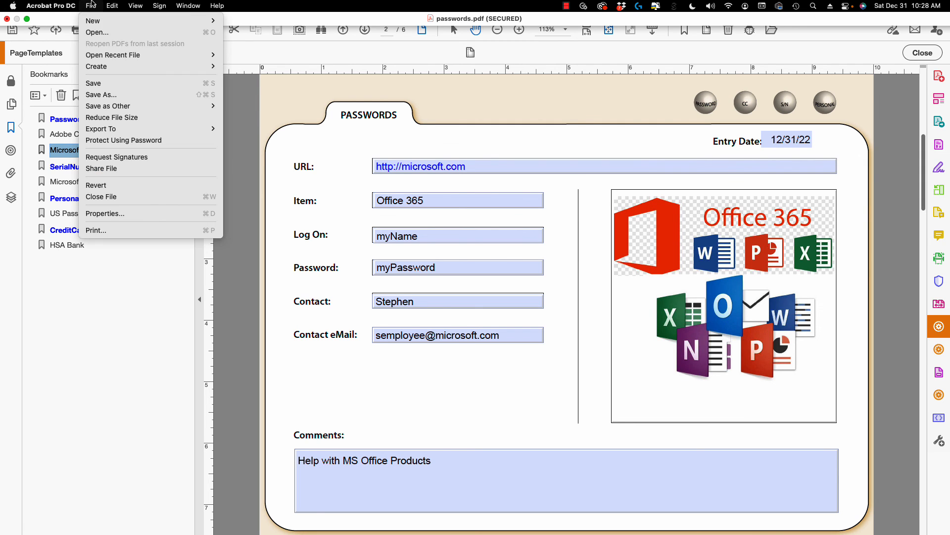
left_click(99, 186)
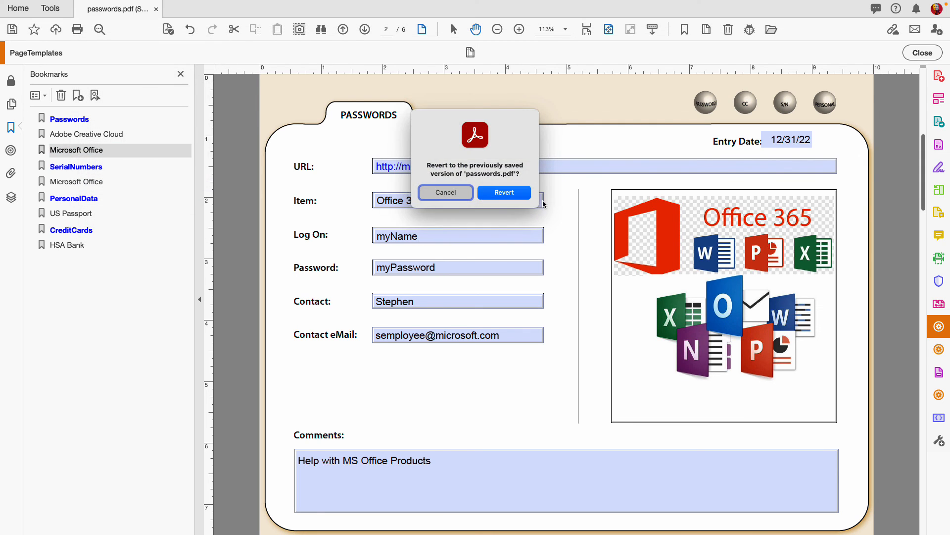
left_click(513, 193)
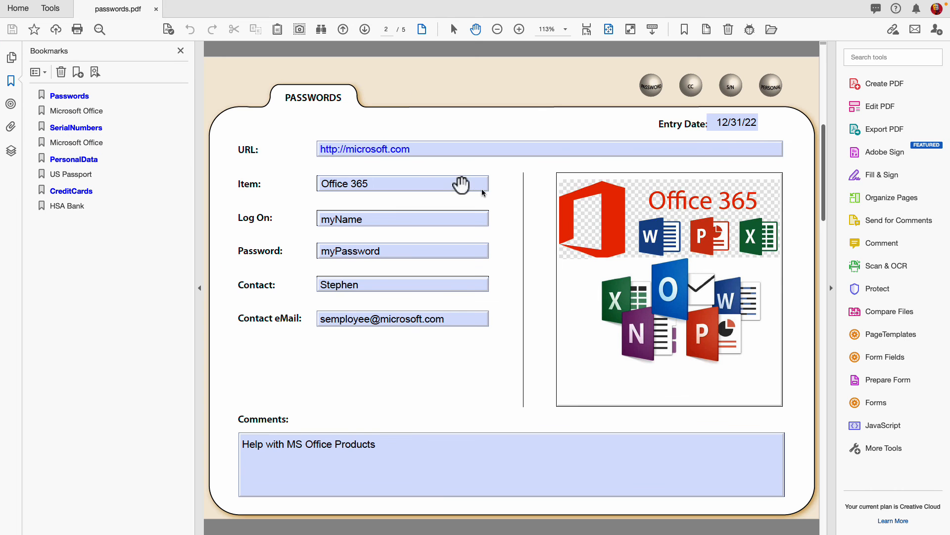